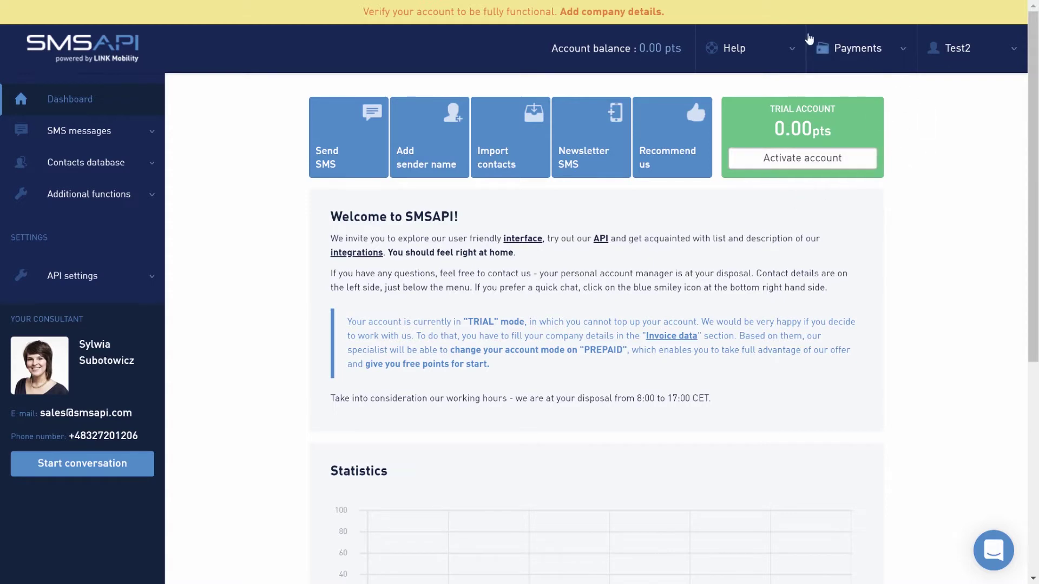
Step: Open the Activate account invoice form and enter the VAT number, company name and street address
left_click(861, 48)
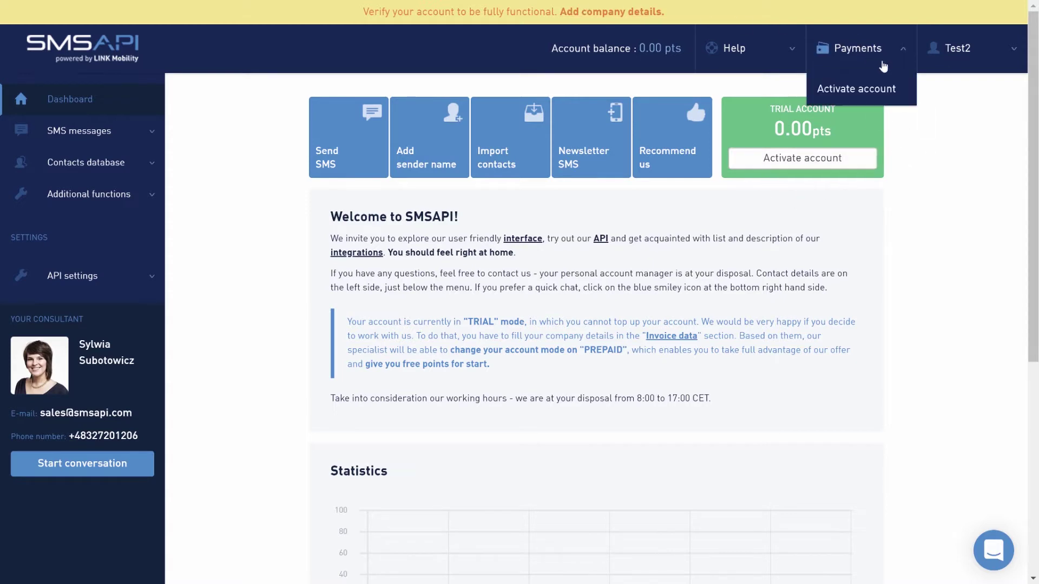
left_click(860, 89)
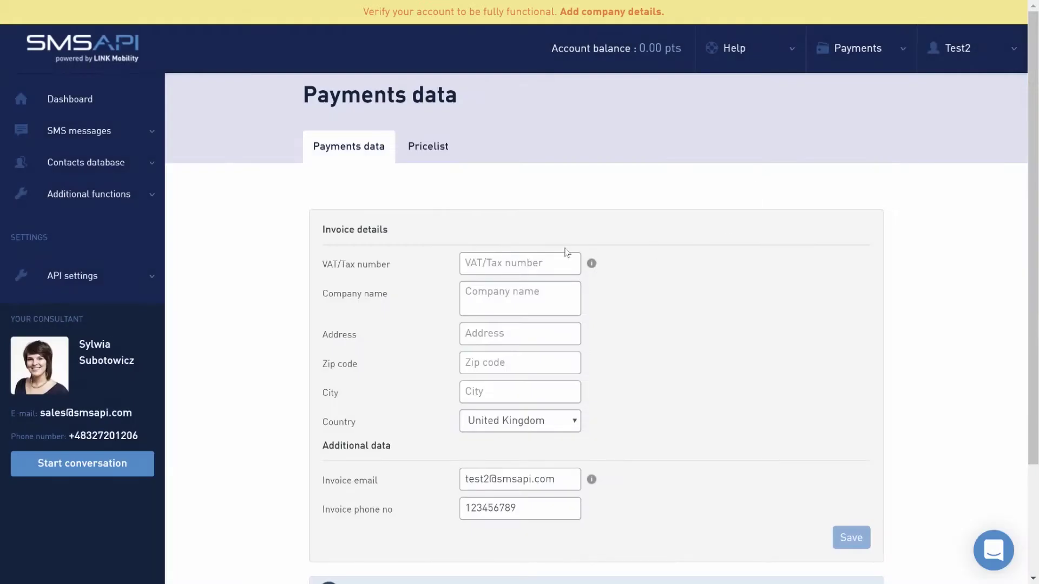
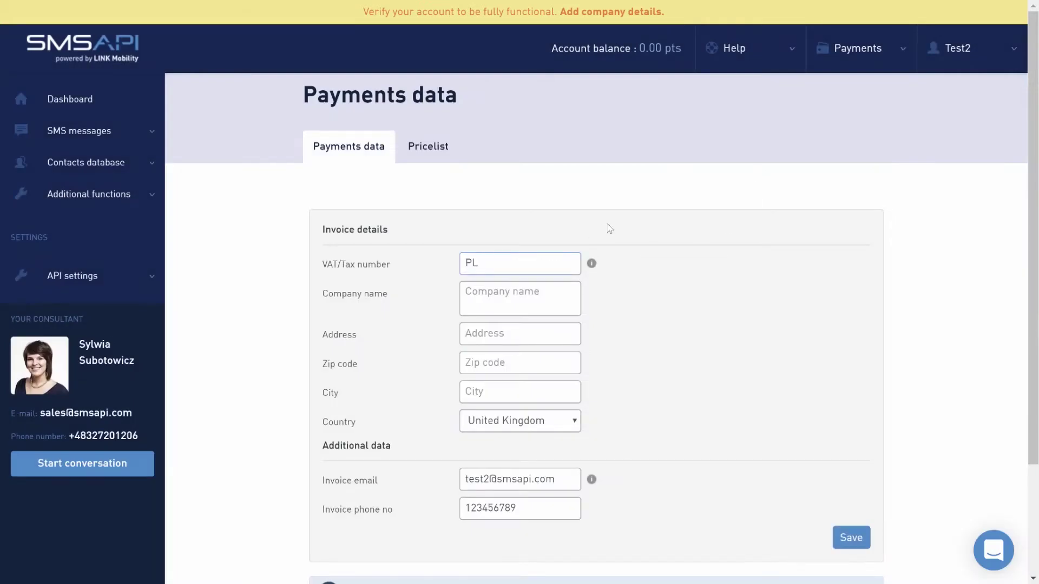
key("Tab")
type("LIN")
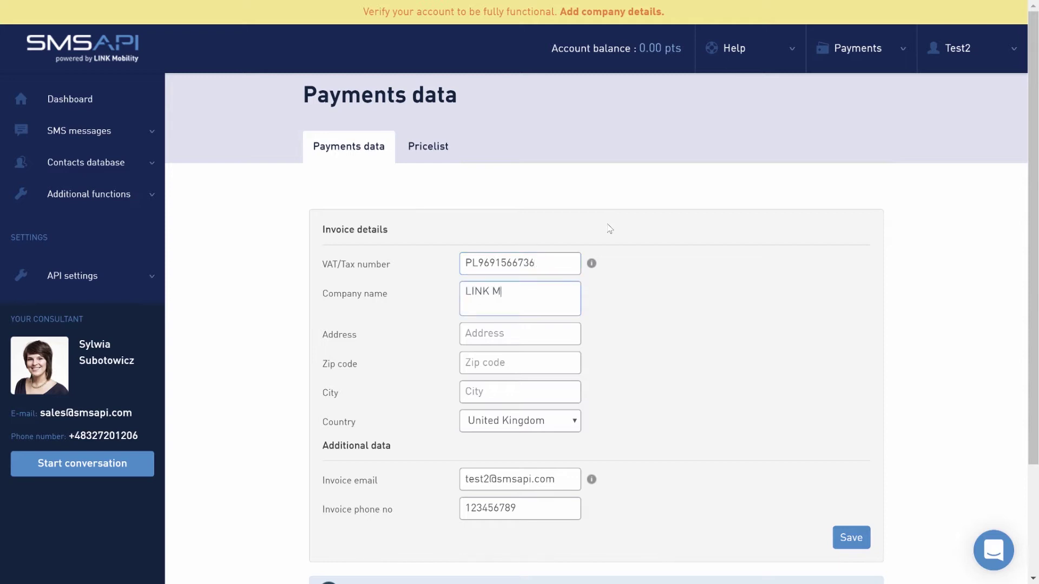
type("K Mobility Poland")
type(" Sp. ")
type("Toszecka 101")
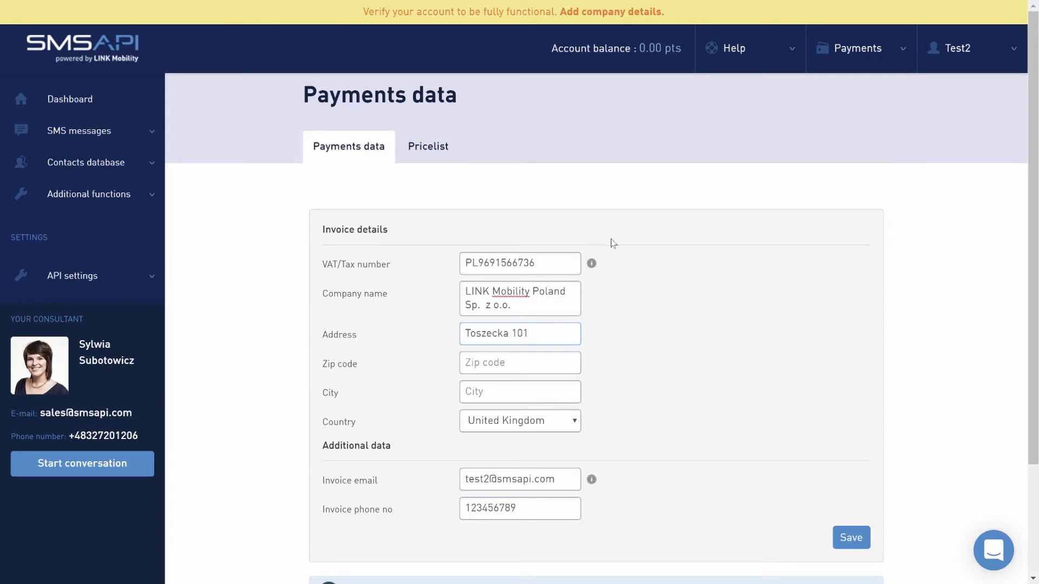
Step: Check the VAT number note, enter the zip code and city, and set country to Poland
left_click_drag(539, 263, 453, 262)
left_click(542, 264)
mouse_move(592, 264)
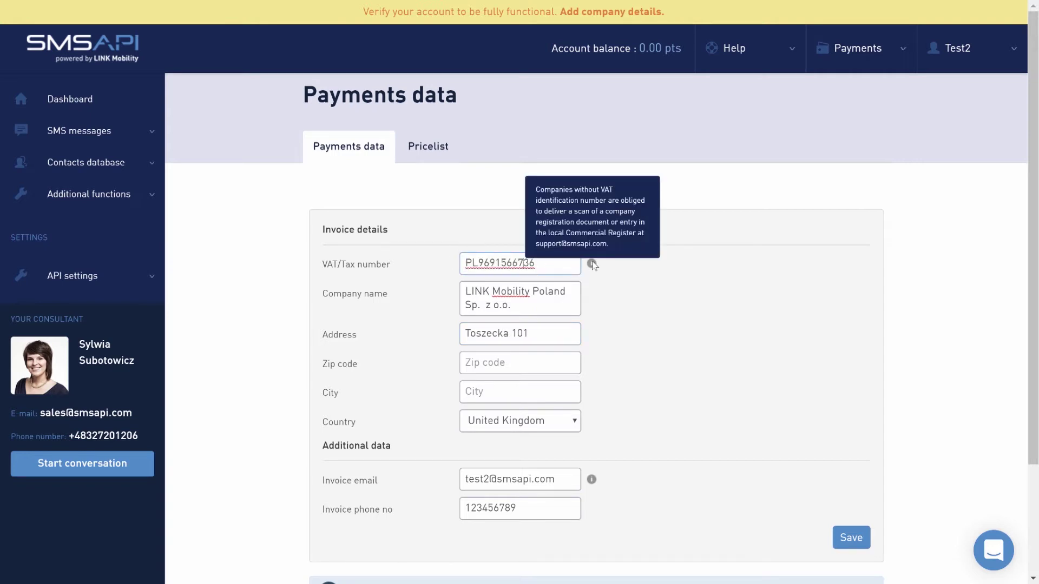
left_click(543, 362)
type("44-100")
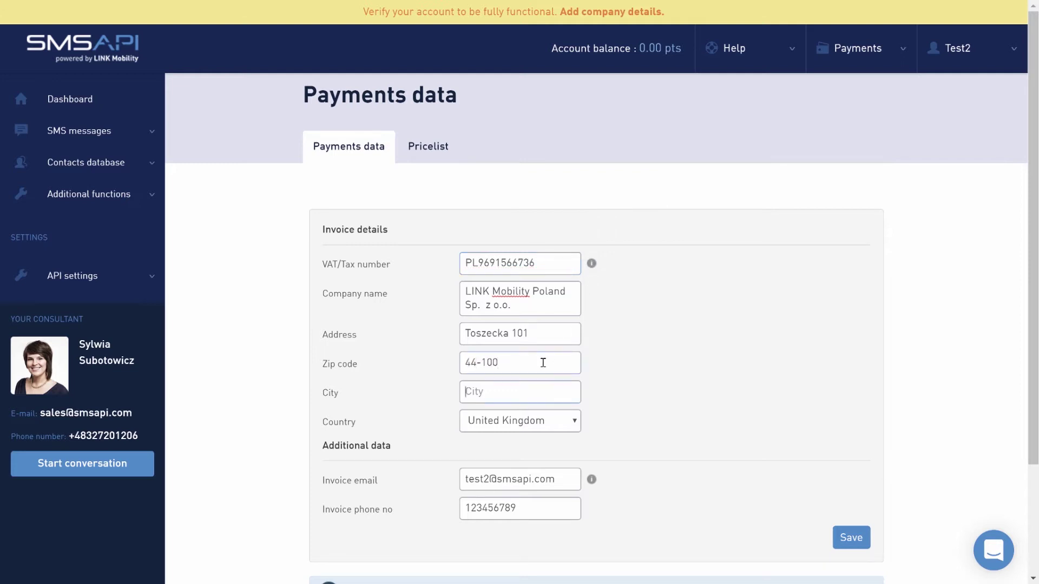
type("Gliwice")
key("Tab")
type("po")
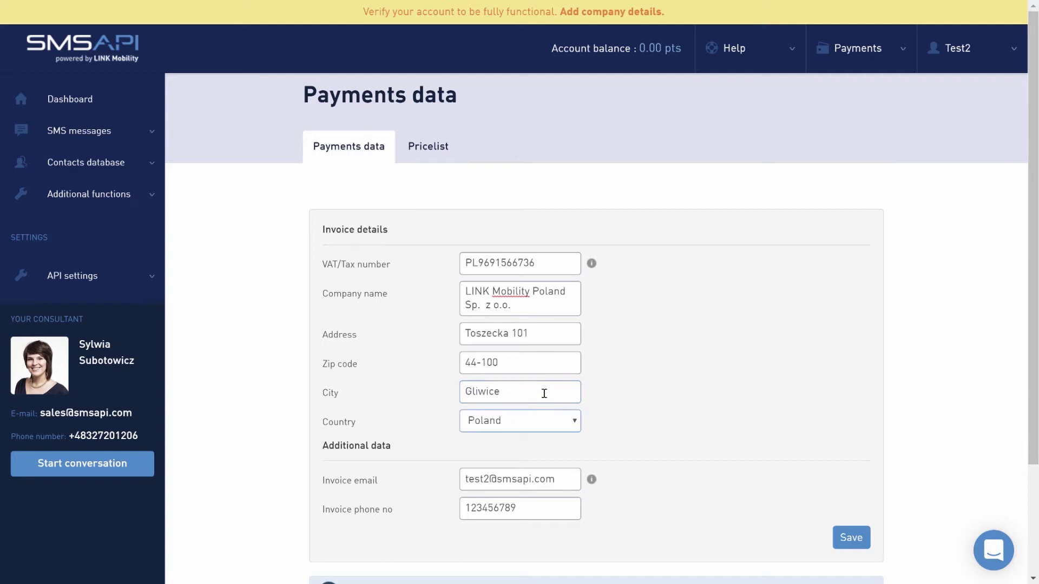
Step: Review the invoice e-mail address and phone number fields lower on the form
scroll(646, 420, "down", 1)
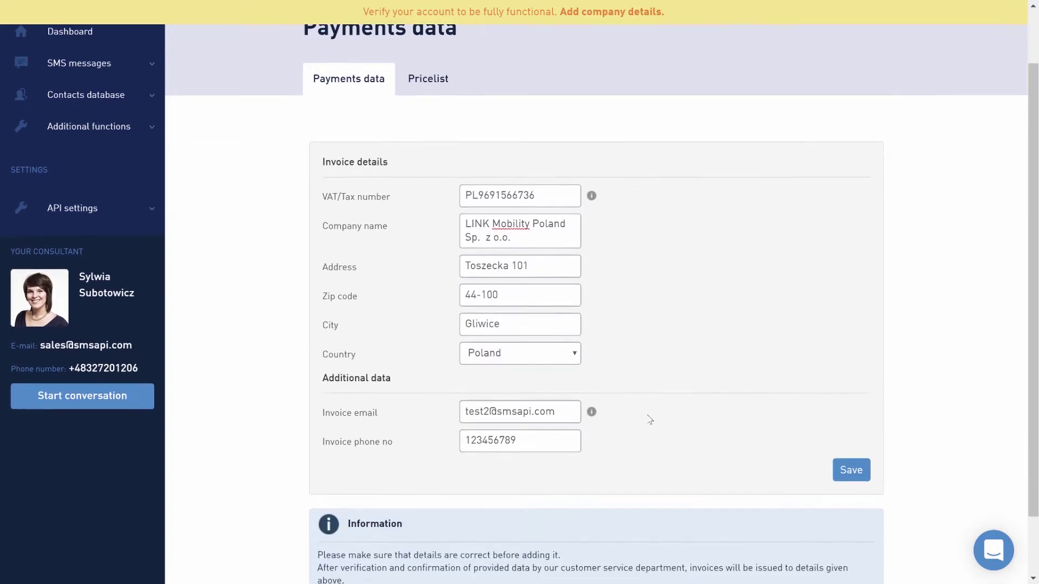
scroll(650, 420, "down", 1)
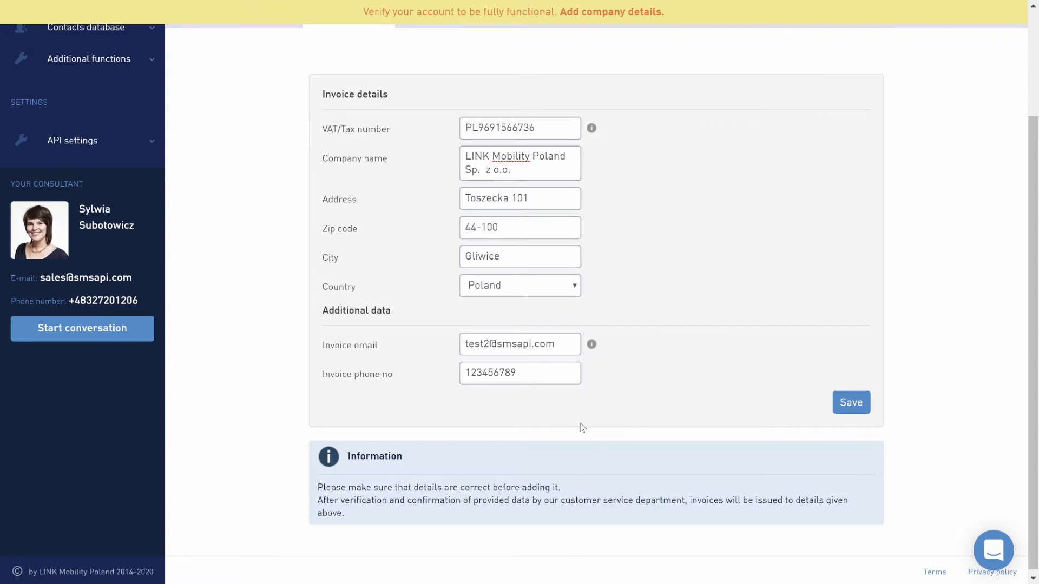
left_click_drag(555, 344, 465, 349)
left_click(466, 347)
mouse_move(592, 346)
left_click_drag(563, 372, 460, 378)
left_click(496, 378)
Step: Save the company invoice details and return to the dashboard
left_click(844, 402)
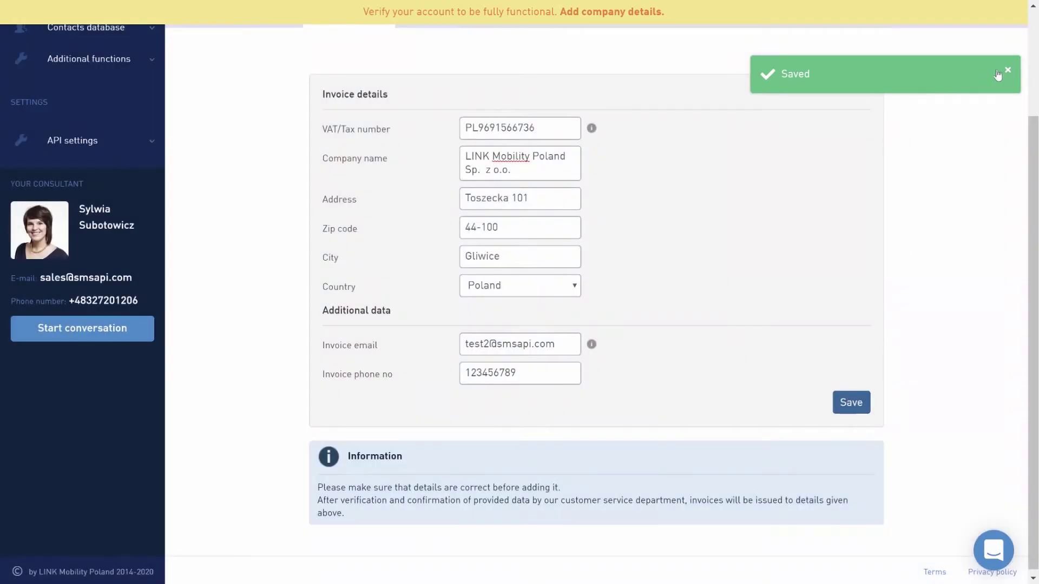
left_click(998, 75)
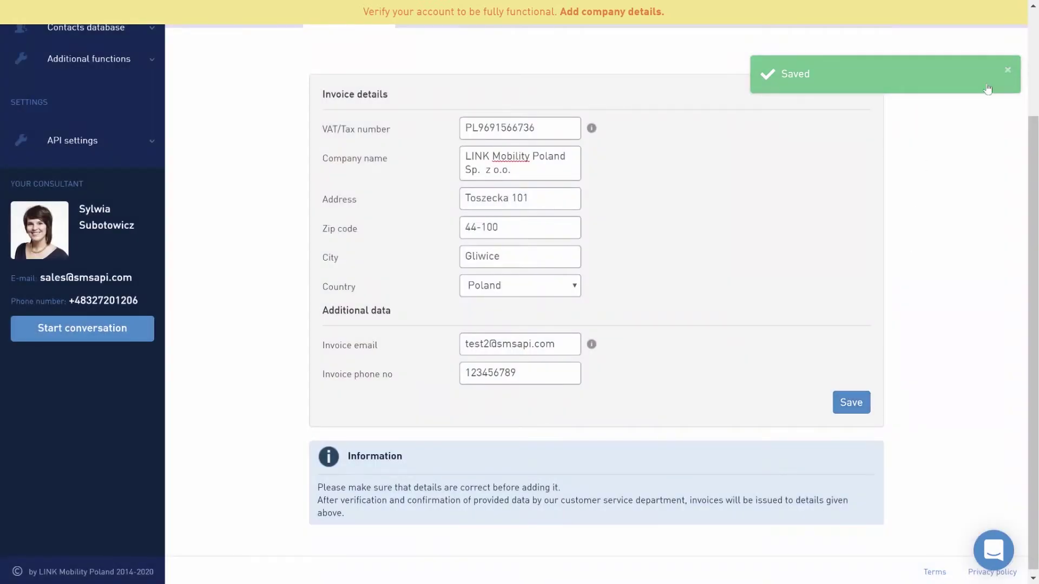
scroll(186, 211, "up", 3)
left_click(108, 54)
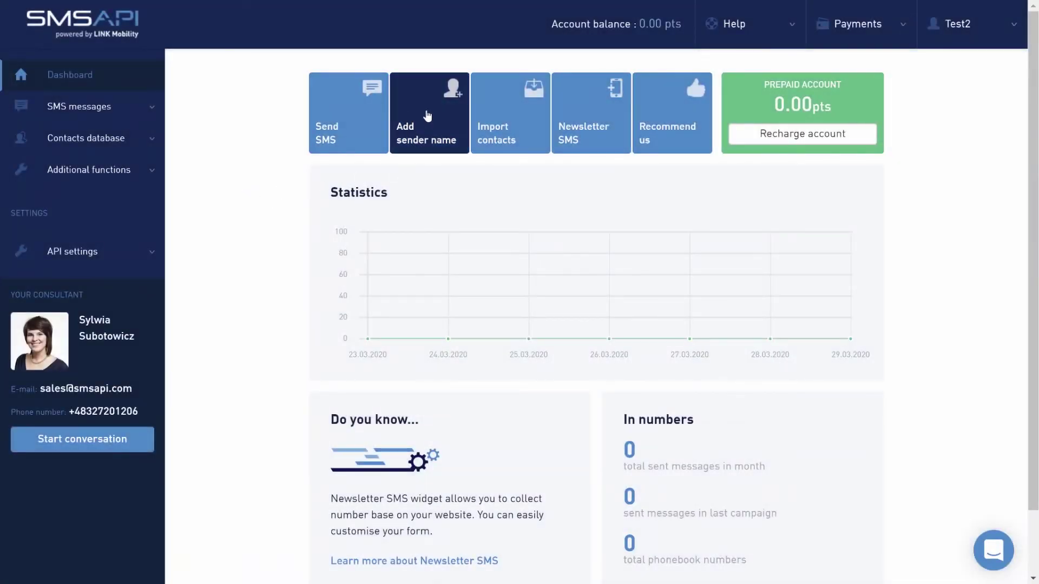
Step: Expand the SMS messages section in the left sidebar to reveal Senders and Templates
left_click(136, 120)
Step: Add YourCompany as a sender name with the usage consent ticked
left_click(52, 267)
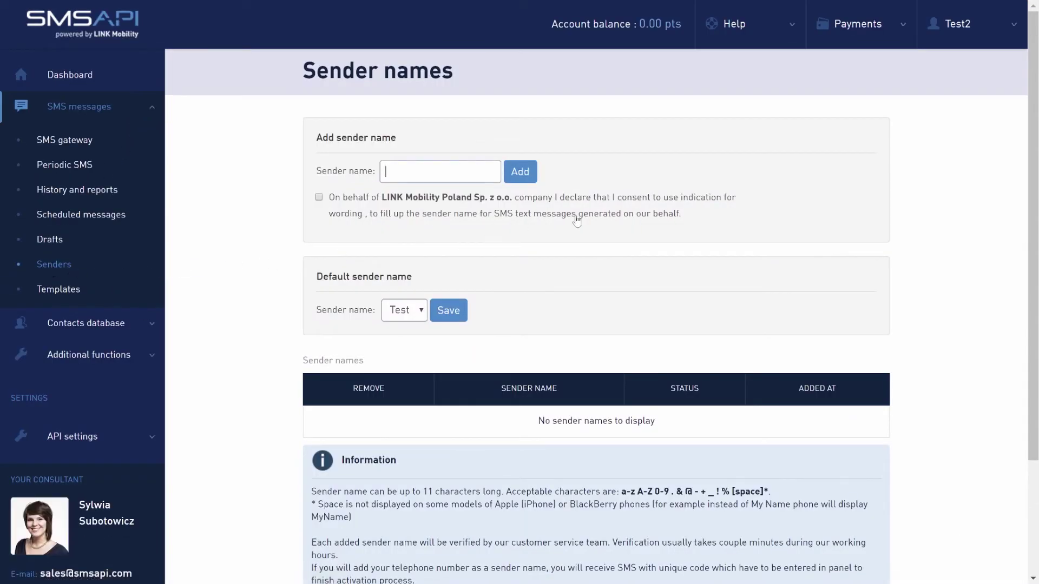
type("YourCompany")
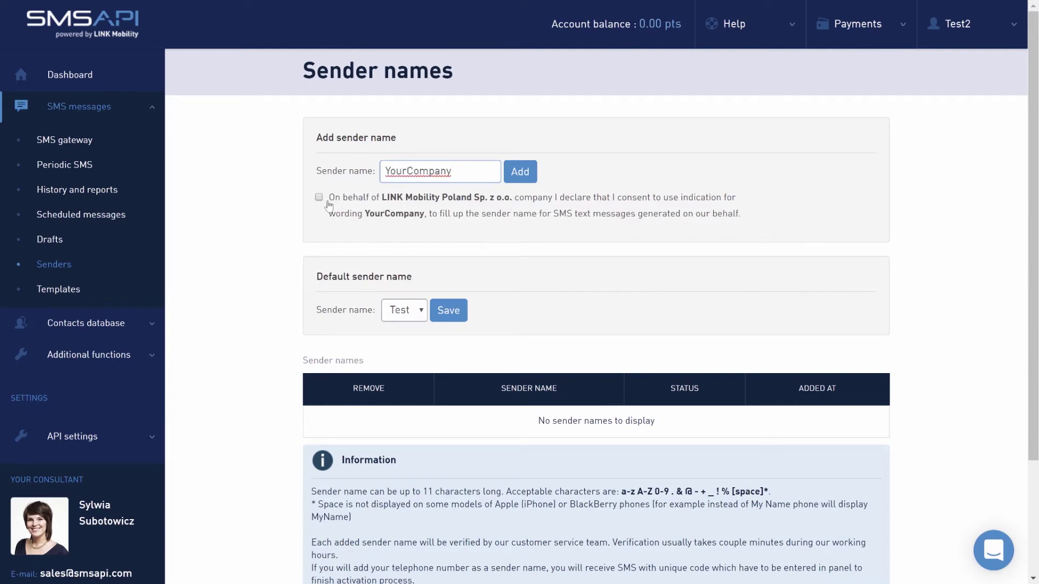
left_click(319, 198)
left_click(519, 173)
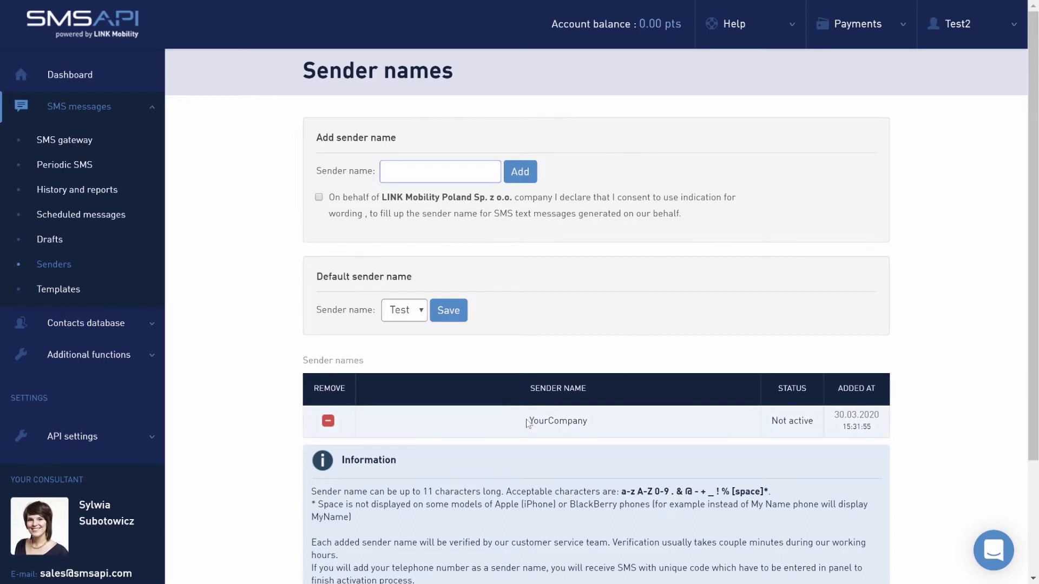
Step: Check the new YourCompany entry and read the sender name length rules below
left_click_drag(528, 421, 603, 422)
left_click(605, 422)
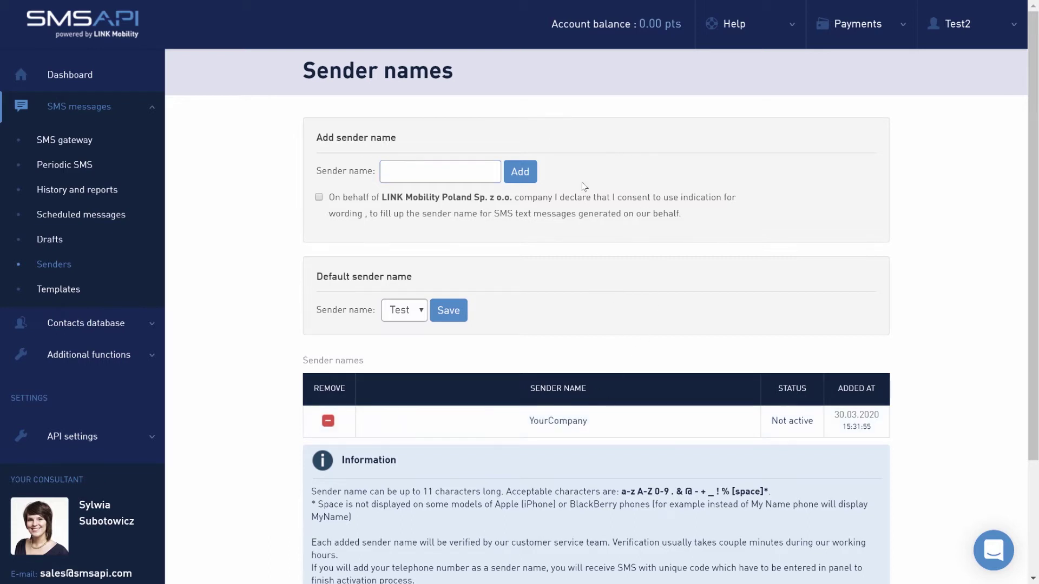
scroll(262, 344, "down", 3)
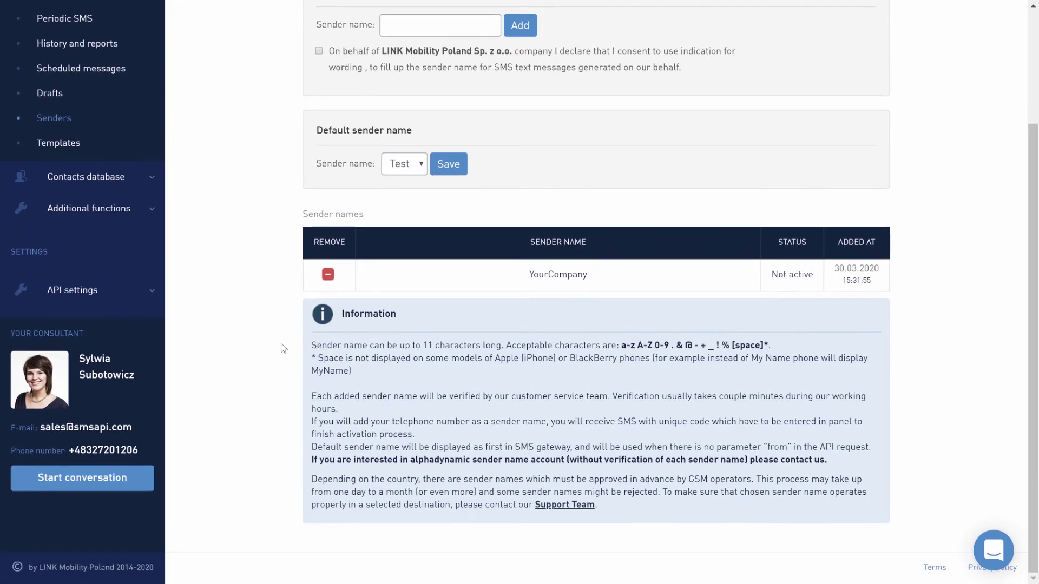
left_click_drag(311, 345, 504, 345)
Step: Add the pasted phone number as a sender name with consent ticked
left_click(277, 353)
scroll(275, 352, "up", 3)
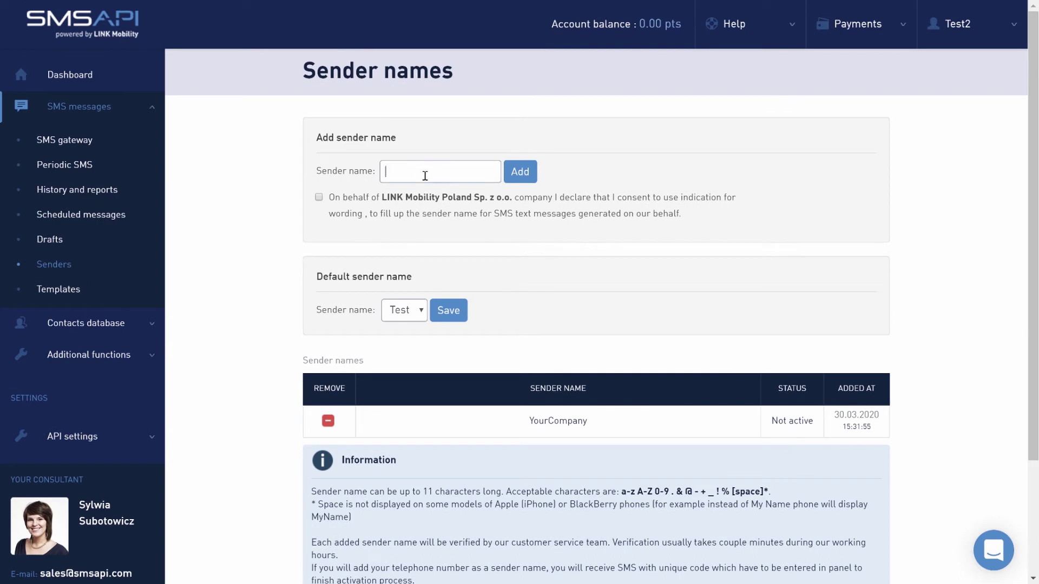
key("ctrl+v")
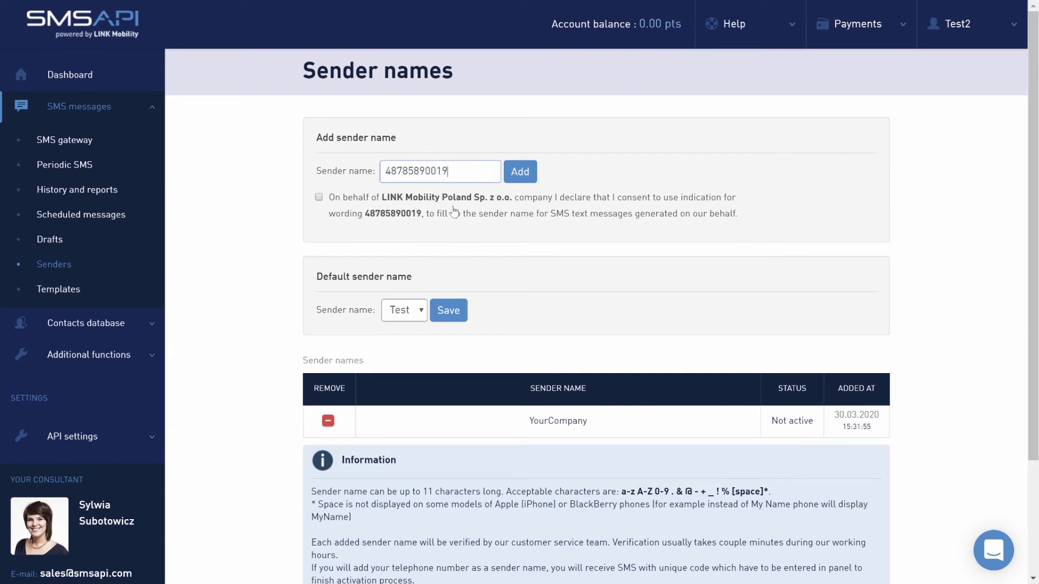
left_click(319, 197)
left_click(519, 171)
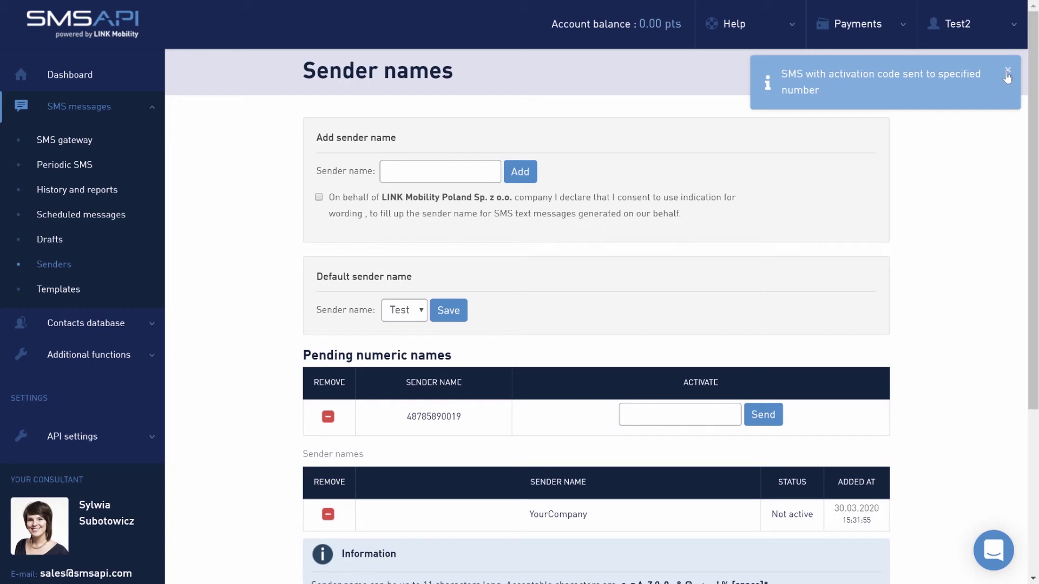
left_click(1006, 75)
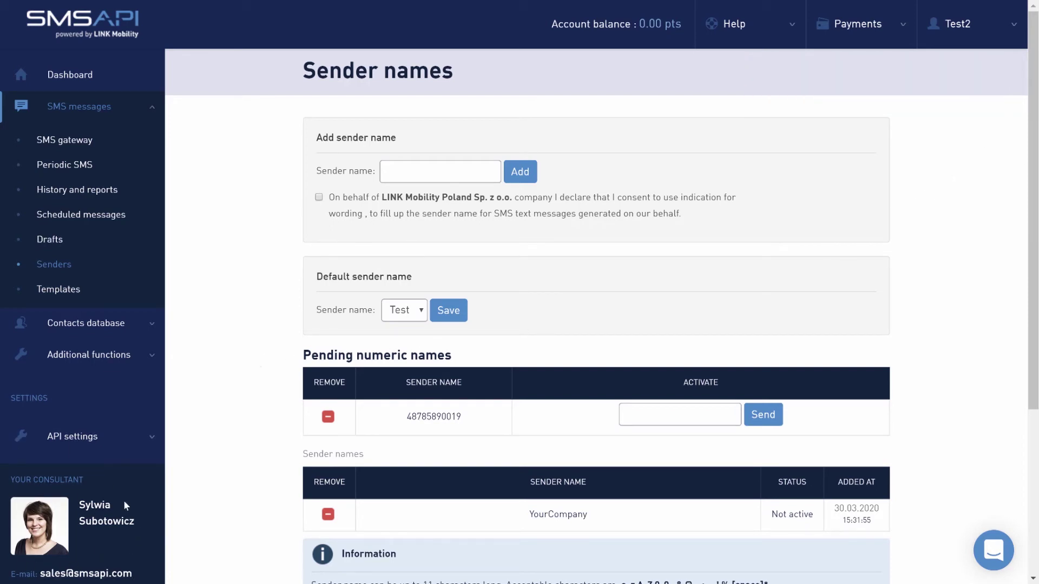
Step: Verify the number with the pasted SMS activation code and return to the dashboard
left_click(651, 413)
left_click(759, 418)
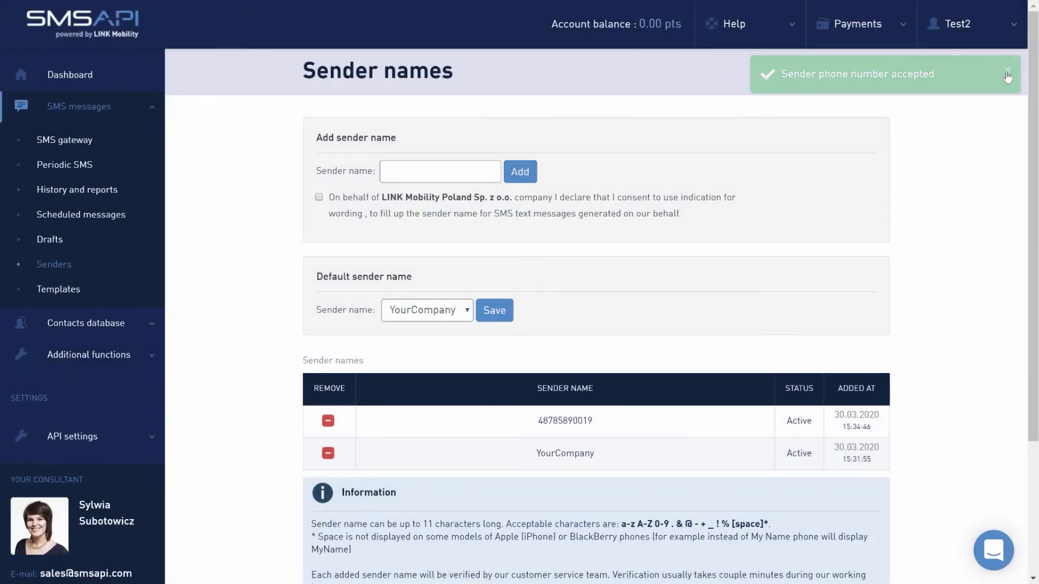
left_click(1007, 76)
left_click(108, 25)
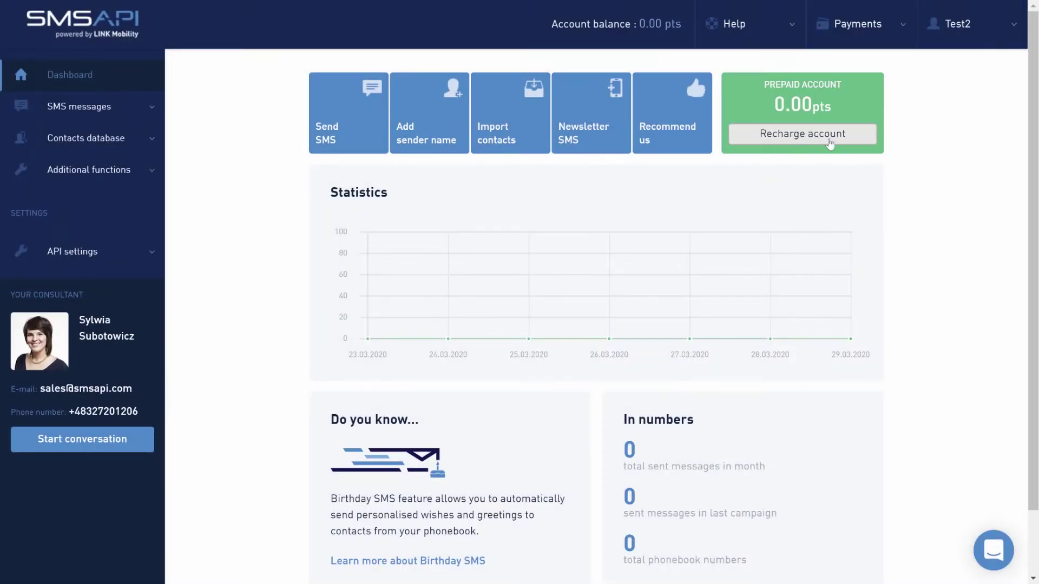
Step: Pick bank transfer under Recharge account, check the amount info, then view the SMS pricelist
left_click(876, 23)
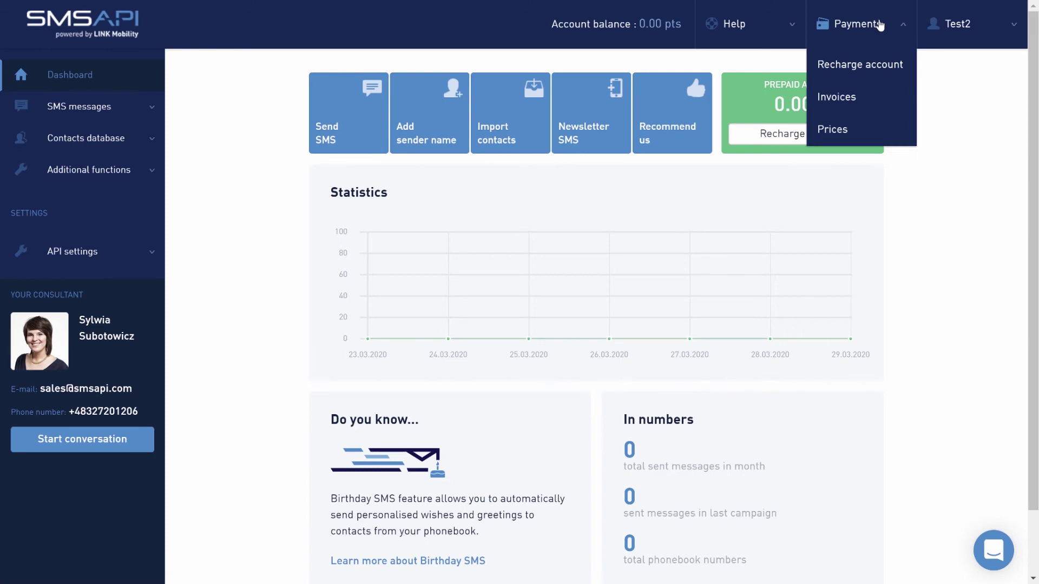
left_click(866, 65)
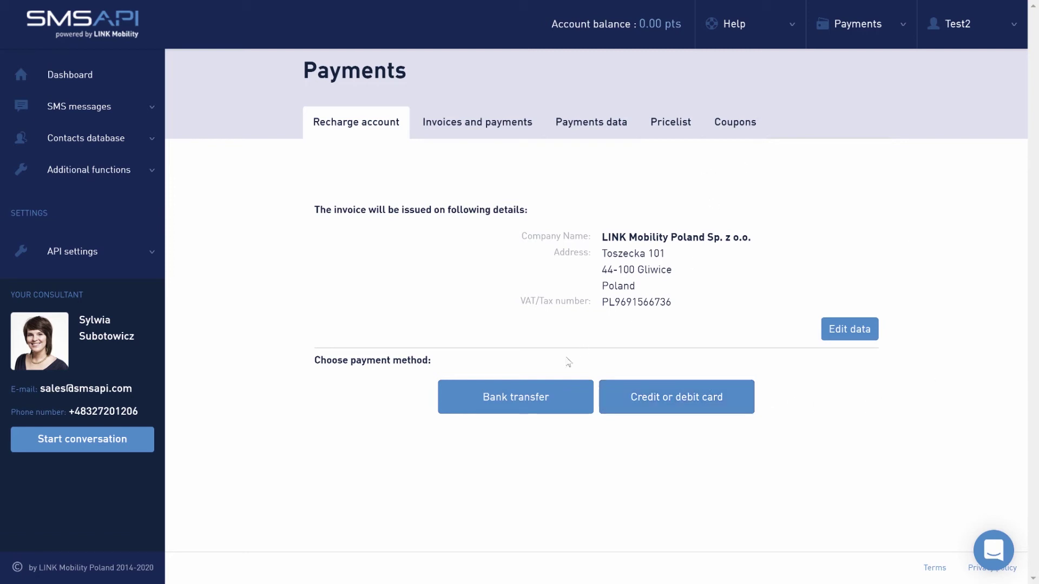
left_click(526, 403)
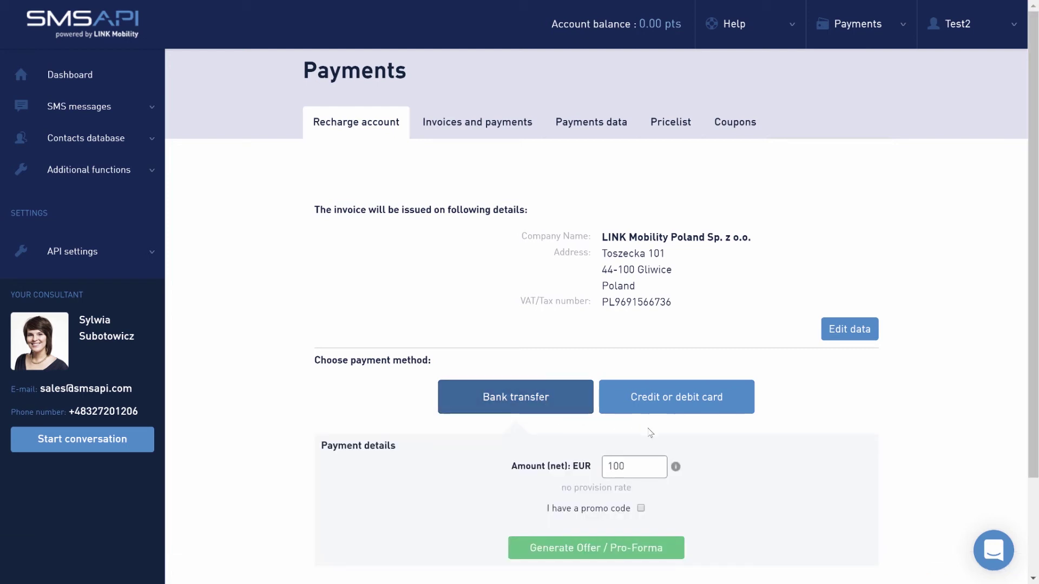
mouse_move(677, 468)
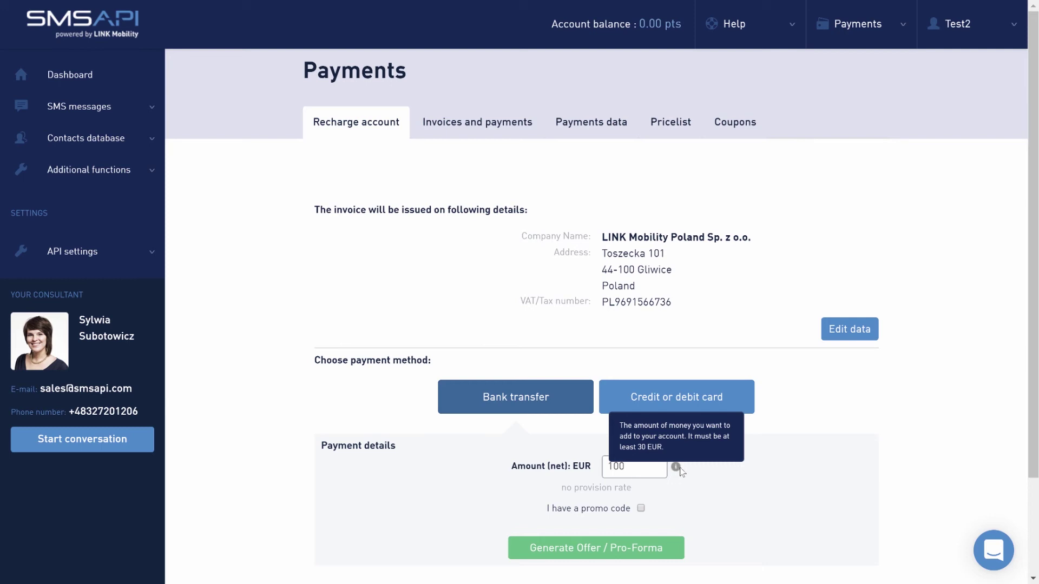
left_click(668, 136)
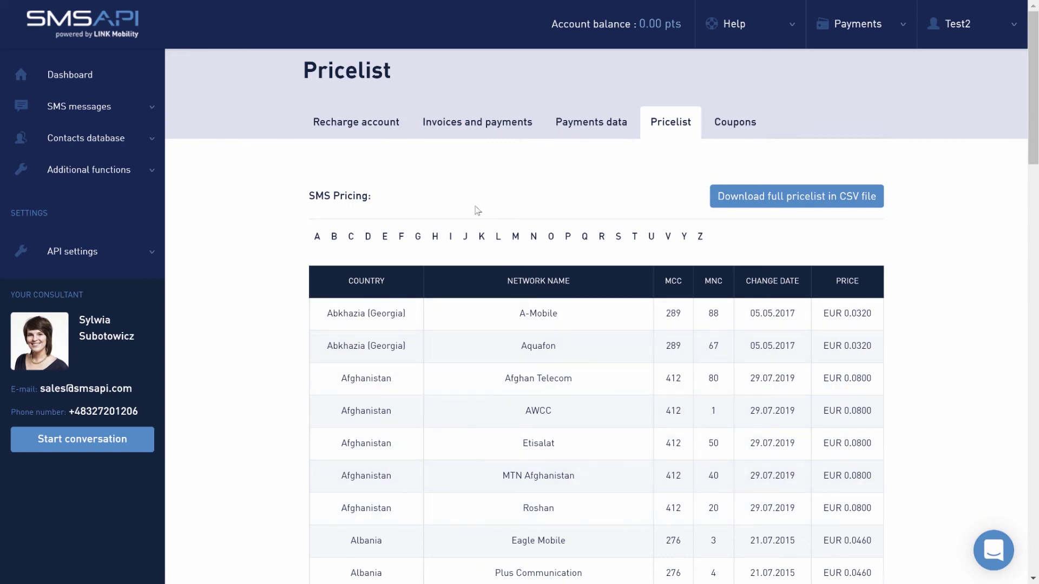
Step: Prepare a 50 EUR bank-transfer top-up with I have a promo code ticked
left_click(364, 123)
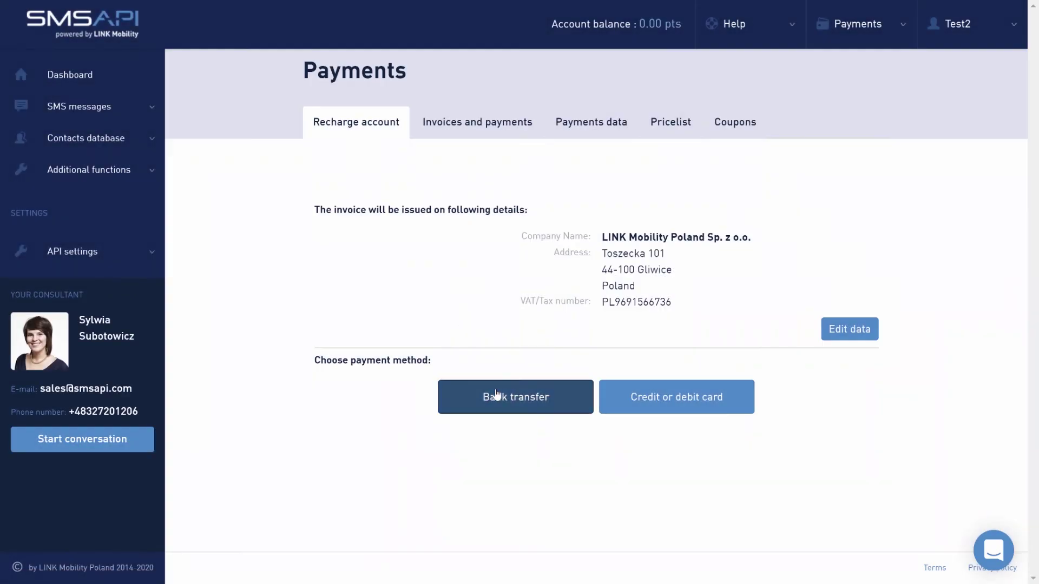
left_click(496, 395)
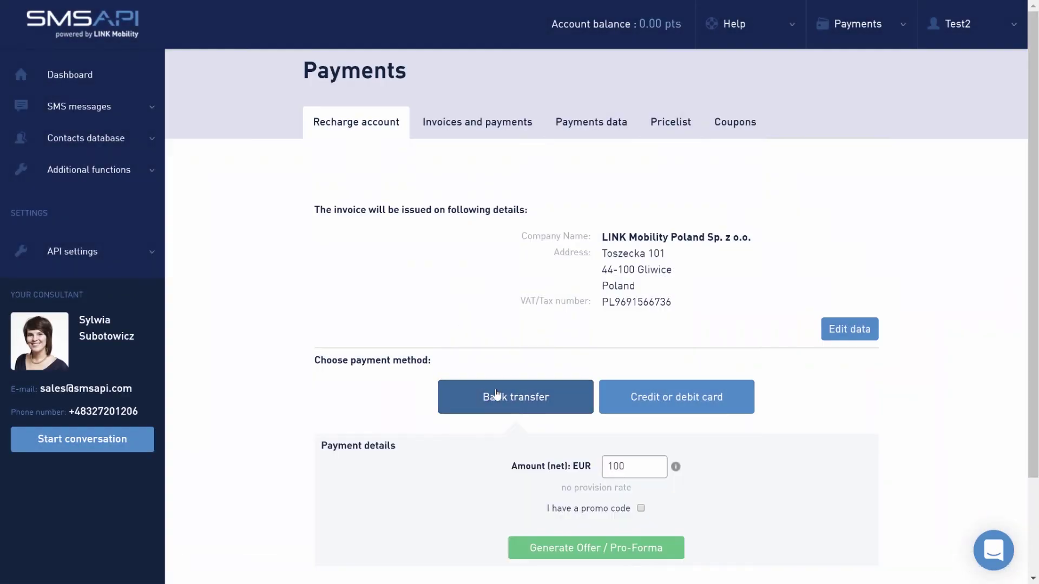
left_click(633, 464)
key("BackSpace")
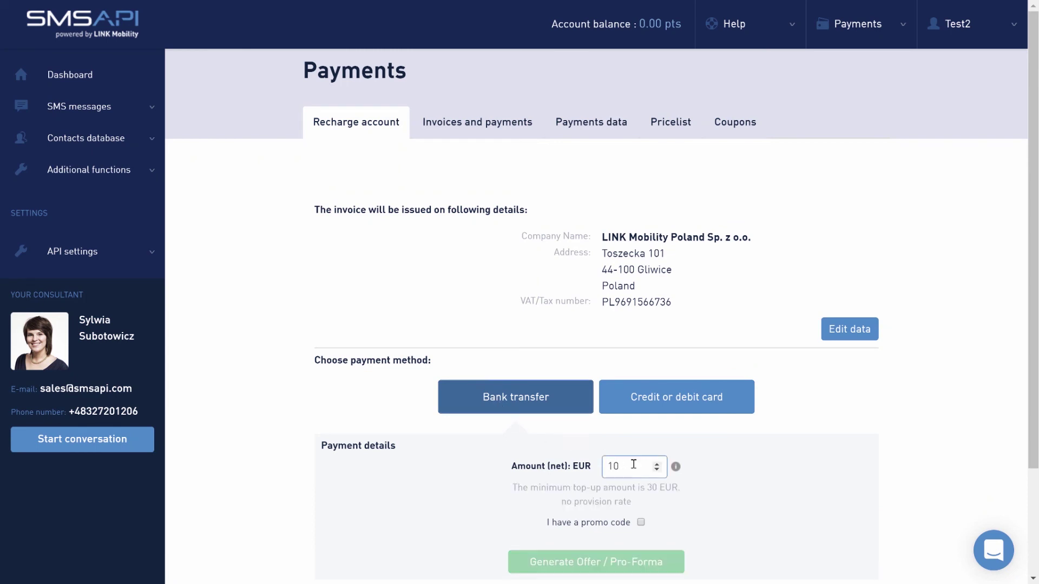
key("BackSpace")
key("BackSpace")
type("50")
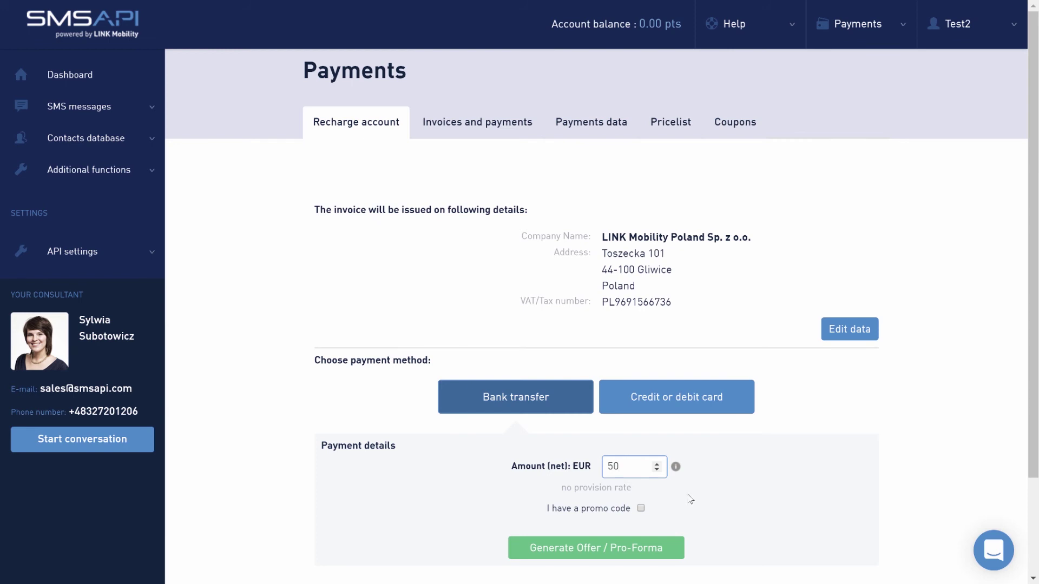
left_click(640, 508)
scroll(634, 511, "down", 1)
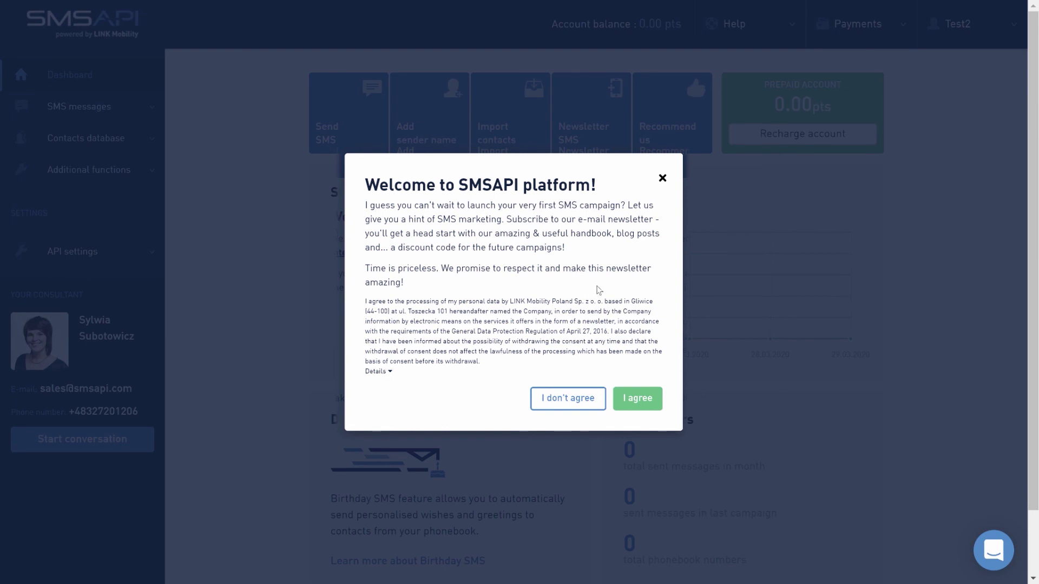
Step: Accept the newsletter consent in the Welcome to SMSAPI platform popup
left_click(641, 405)
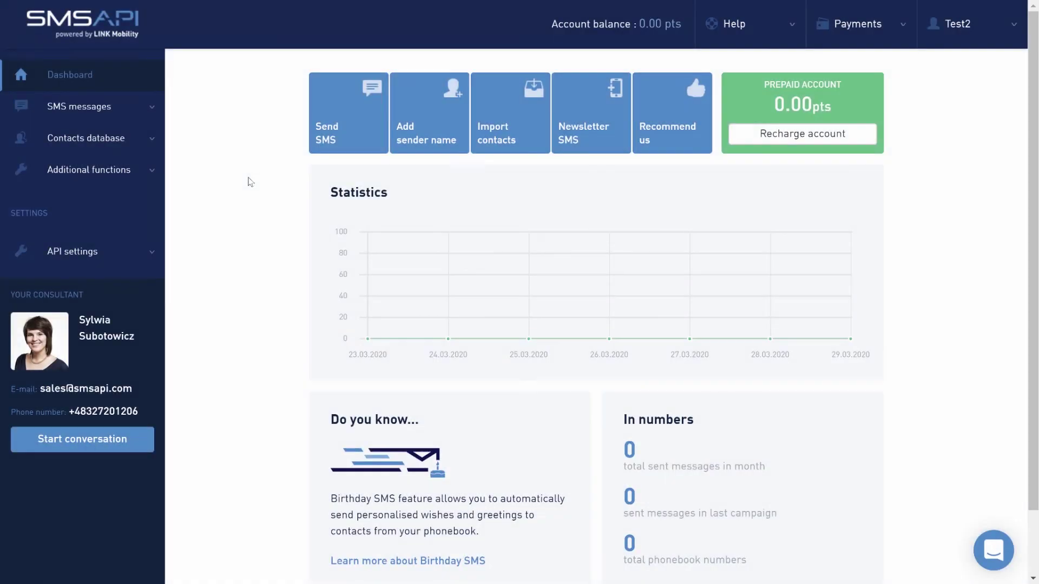